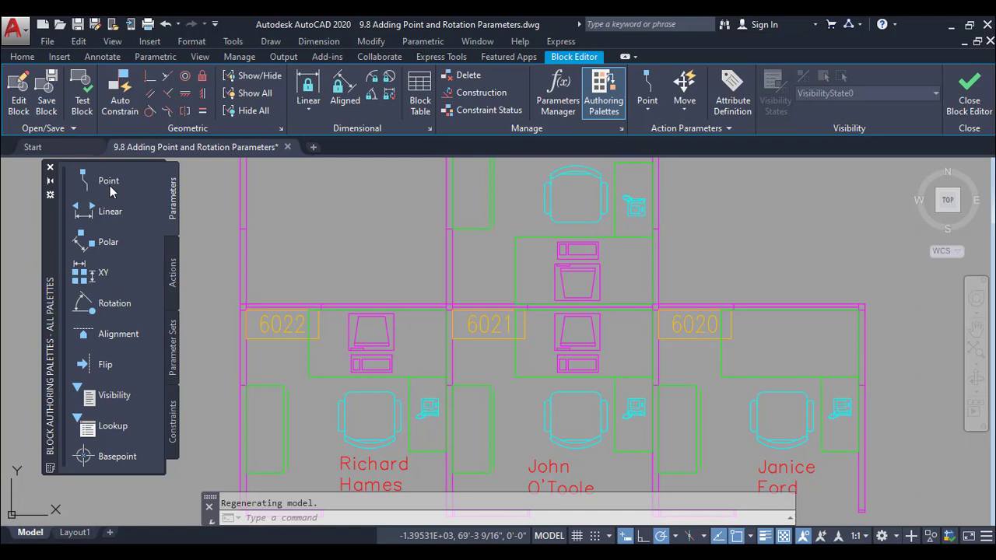
Place a Point parameter at the monitor's top-edge midpoint with its Position1 label just above.
{"action": "left_click", "coordinate": [110, 186]}
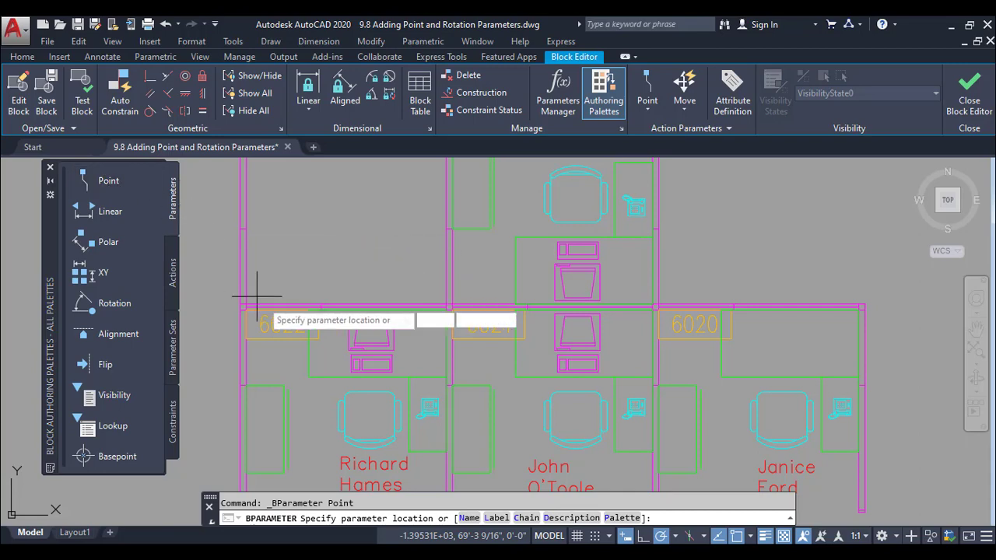
{"action": "scroll", "coordinate": [355, 348], "scroll_direction": "up", "scroll_amount": 2}
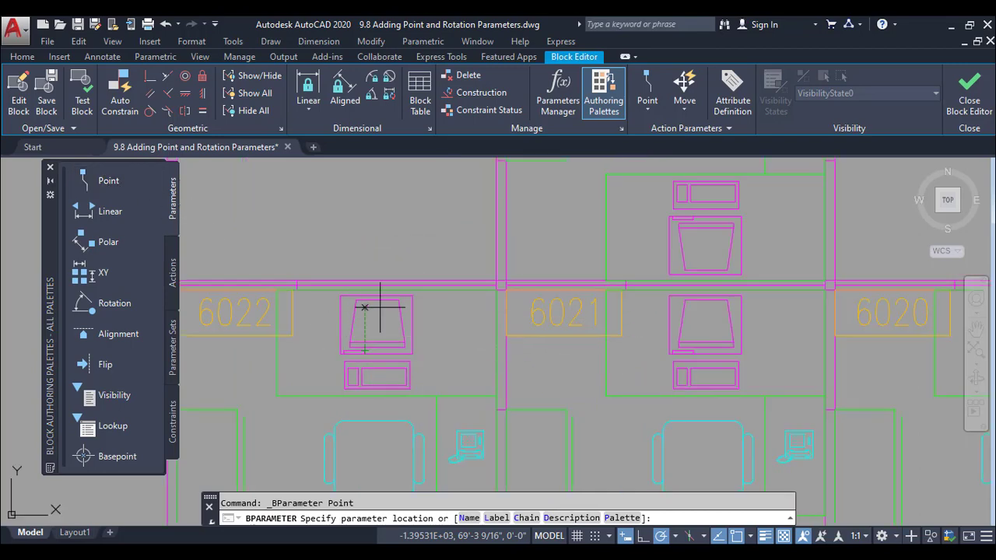
{"action": "scroll", "coordinate": [358, 379], "scroll_direction": "up", "scroll_amount": 2}
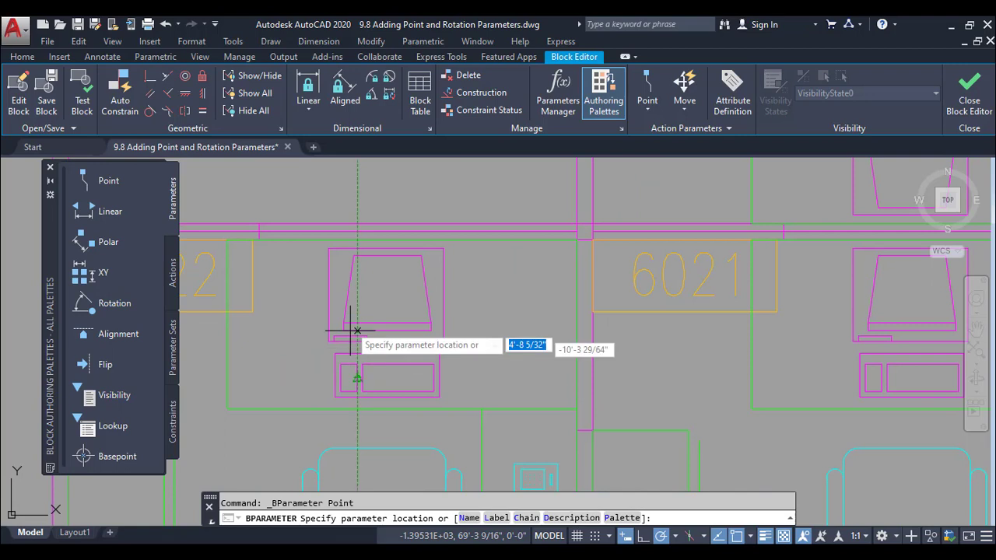
{"action": "left_click", "coordinate": [386, 249]}
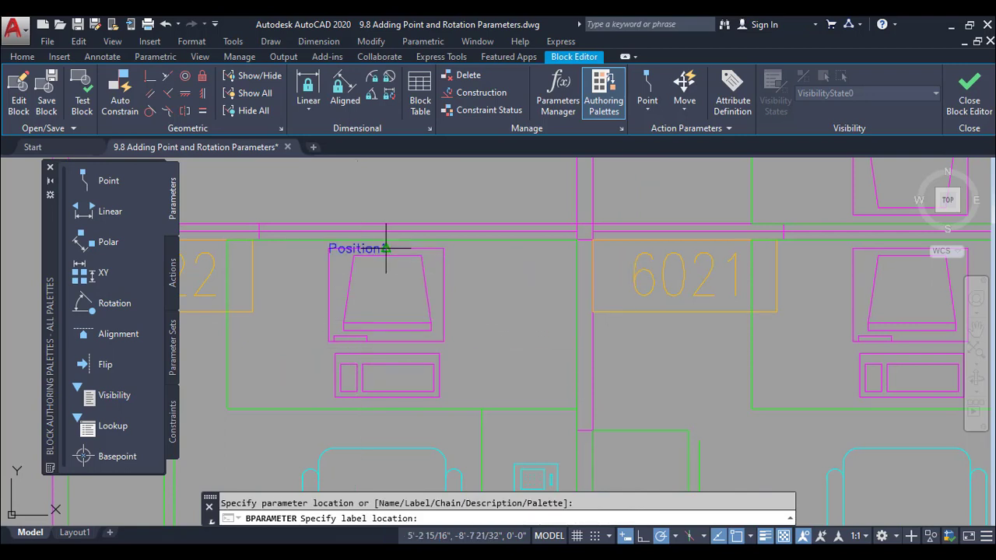
{"action": "left_click", "coordinate": [386, 204]}
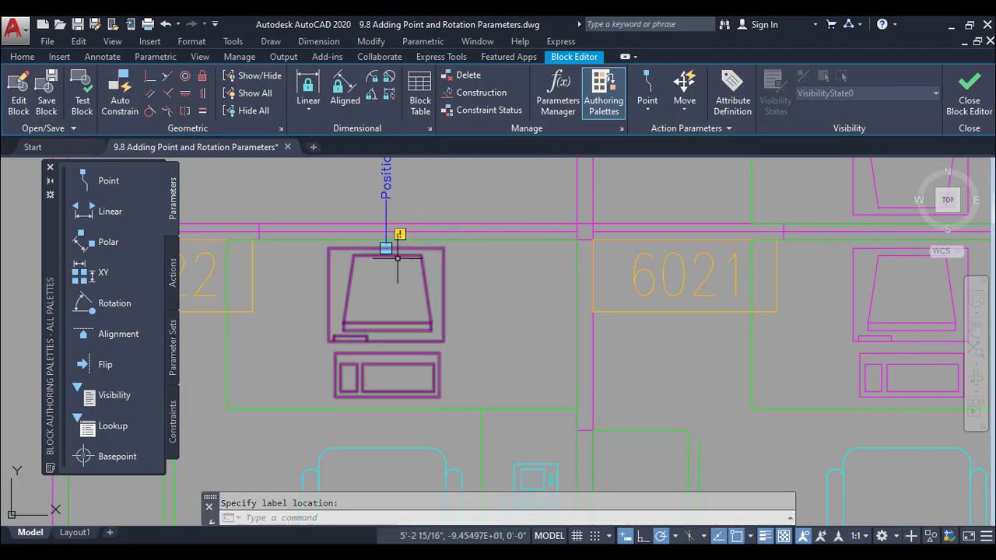
{"action": "middle_click_drag", "start_coordinate": [399, 290], "coordinate": [406, 338]}
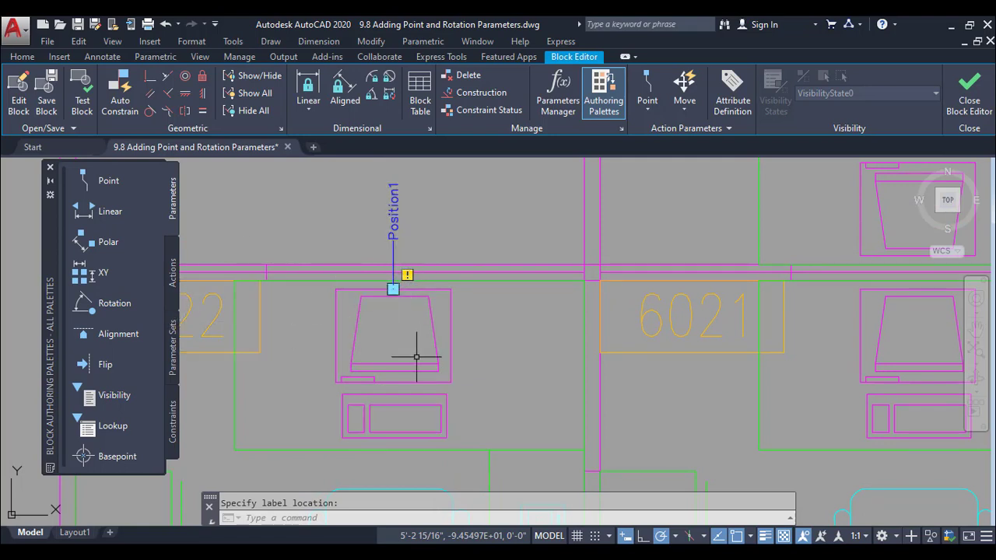
{"action": "left_click", "coordinate": [173, 284]}
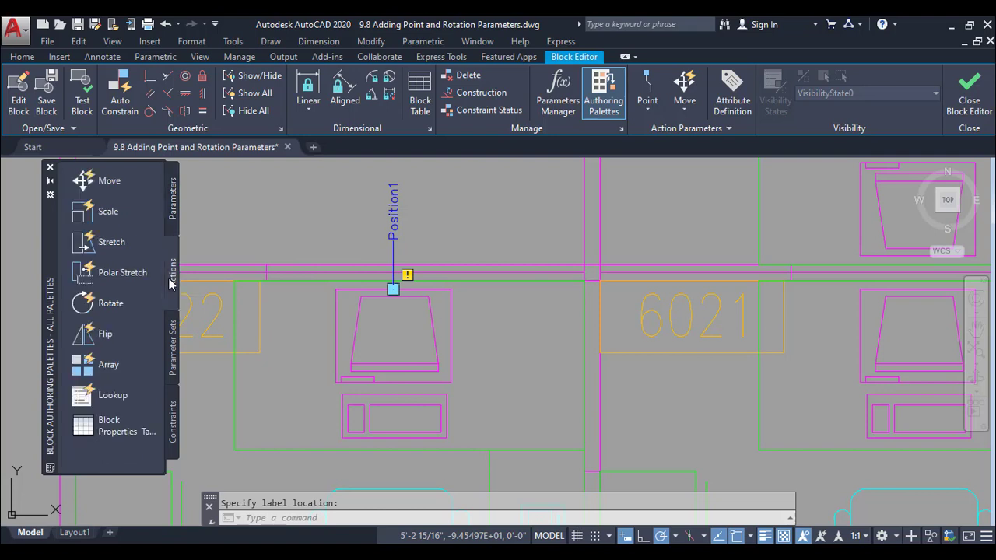
Attach a Move action to Position1 acting on the monitor and keyboard, then enter Test Block.
{"action": "left_click", "coordinate": [108, 183]}
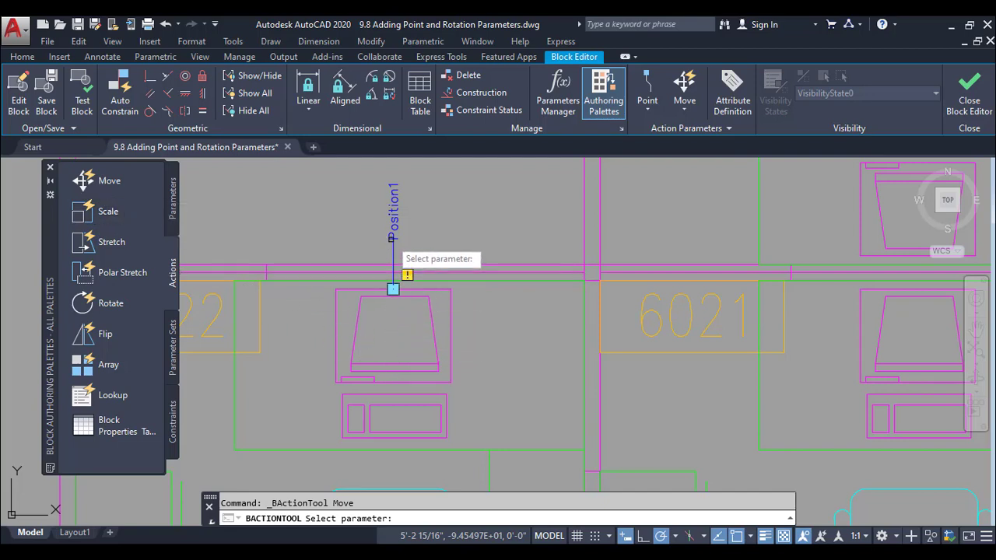
{"action": "left_click", "coordinate": [395, 233]}
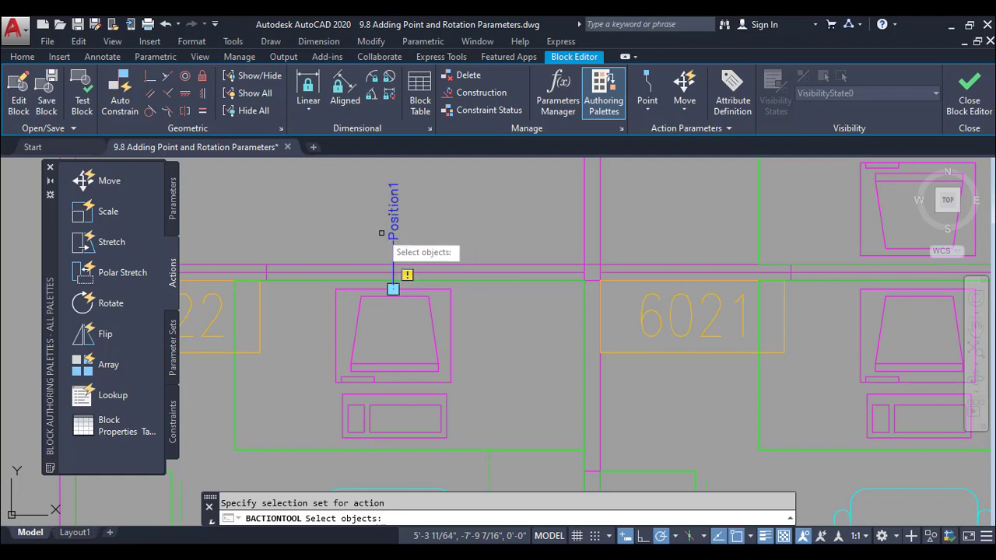
{"action": "mouse_move", "coordinate": [470, 433]}
{"action": "left_mouse_down"}
{"action": "mouse_move", "coordinate": [403, 436]}
{"action": "mouse_move", "coordinate": [335, 411]}
{"action": "mouse_move", "coordinate": [315, 370]}
{"action": "mouse_move", "coordinate": [334, 295]}
{"action": "mouse_move", "coordinate": [460, 288]}
{"action": "left_mouse_up"}
{"action": "key", "text": "Return"}
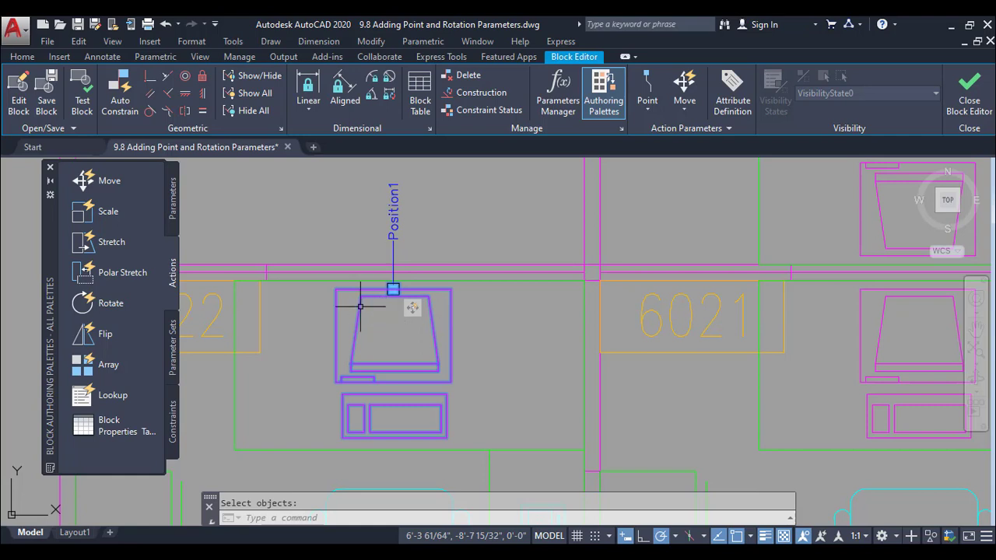
{"action": "left_click", "coordinate": [82, 93]}
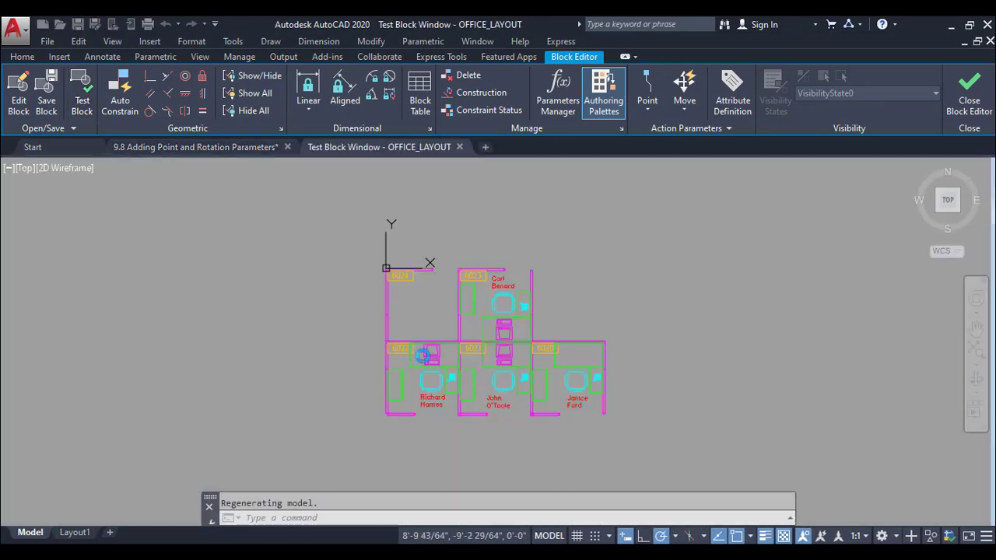
Select the workstation in the test window and drag its position grip higher into the office above.
{"action": "scroll", "coordinate": [424, 354], "scroll_direction": "up", "scroll_amount": 2}
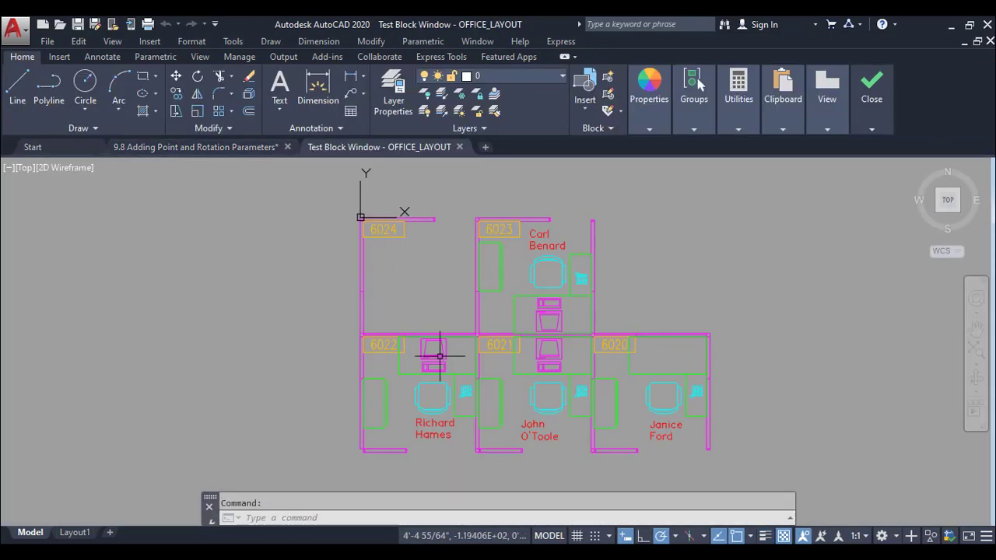
{"action": "scroll", "coordinate": [445, 351], "scroll_direction": "up", "scroll_amount": 8}
{"action": "left_click", "coordinate": [444, 350]}
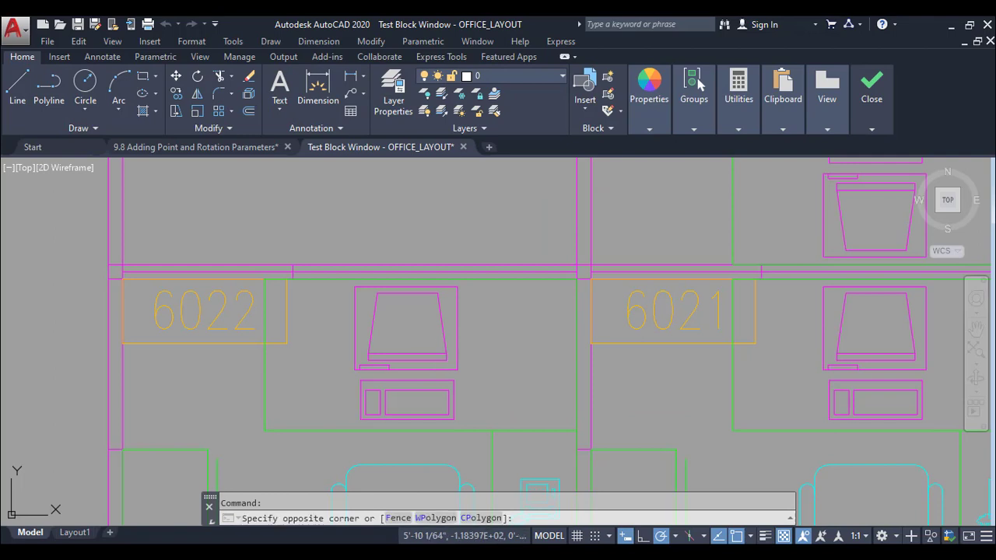
{"action": "left_click", "coordinate": [438, 347]}
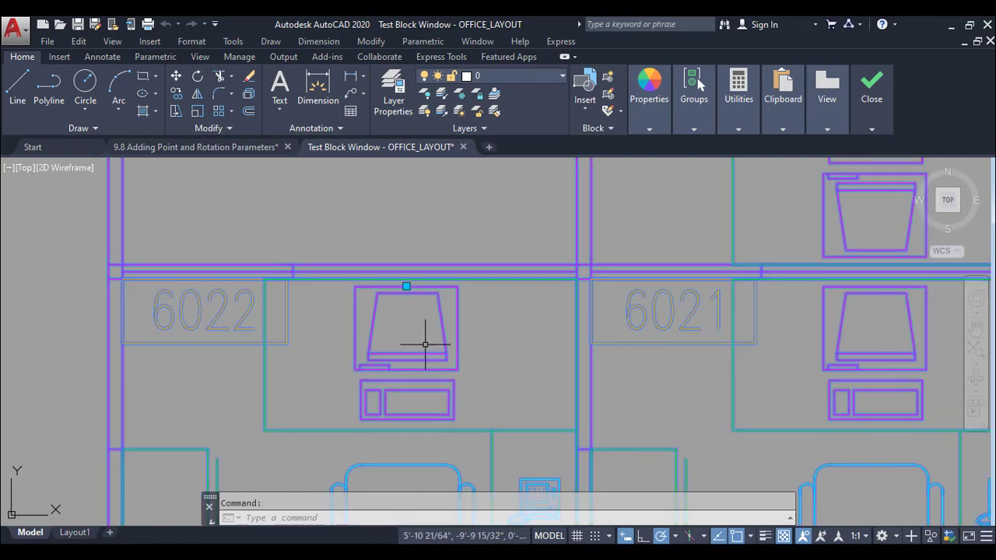
{"action": "left_click", "coordinate": [407, 286]}
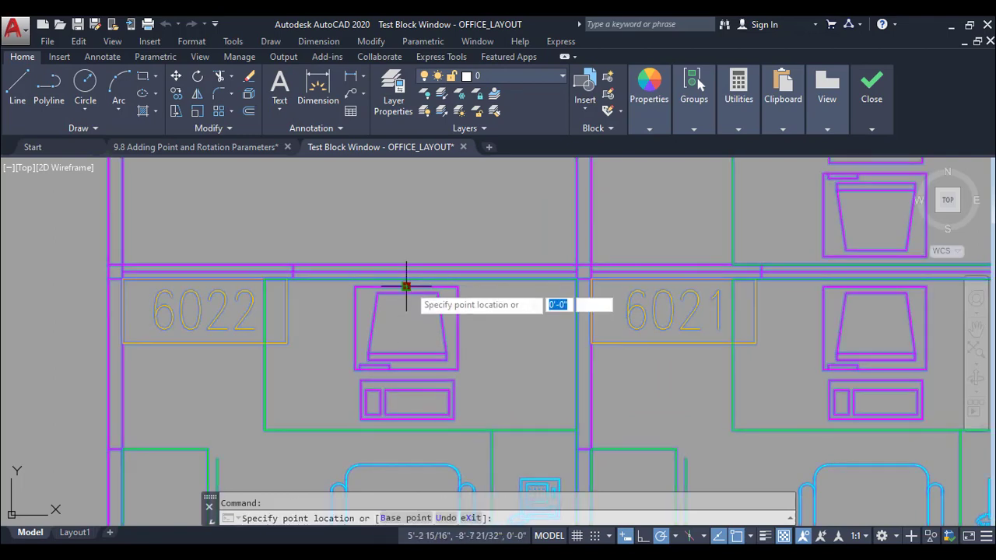
{"action": "scroll", "coordinate": [417, 230], "scroll_direction": "down", "scroll_amount": 4}
{"action": "middle_click_drag", "start_coordinate": [420, 242], "coordinate": [390, 327]}
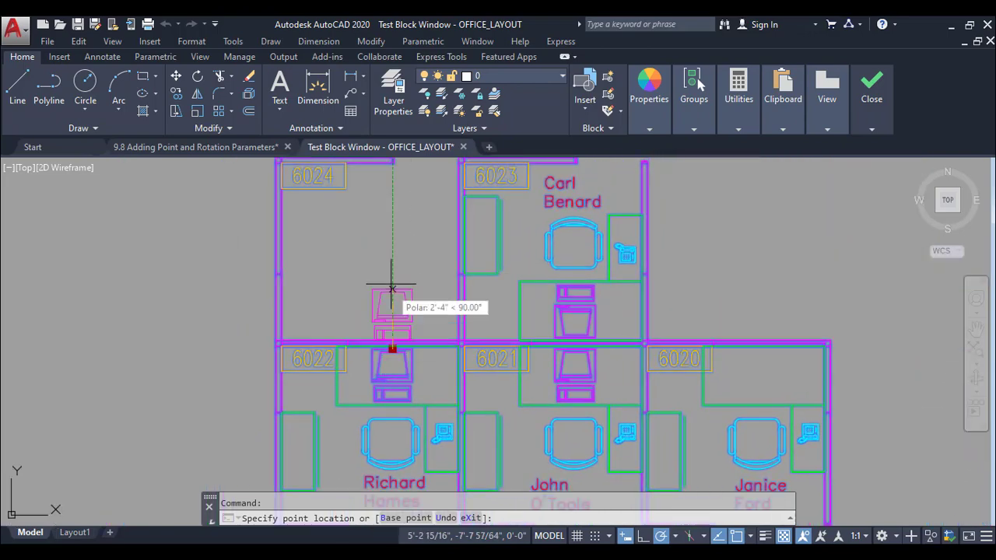
{"action": "left_click", "coordinate": [391, 261]}
Undo the trial move with two Ctrl+Z presses and close the test window.
{"action": "scroll", "coordinate": [431, 322], "scroll_direction": "up", "scroll_amount": 2}
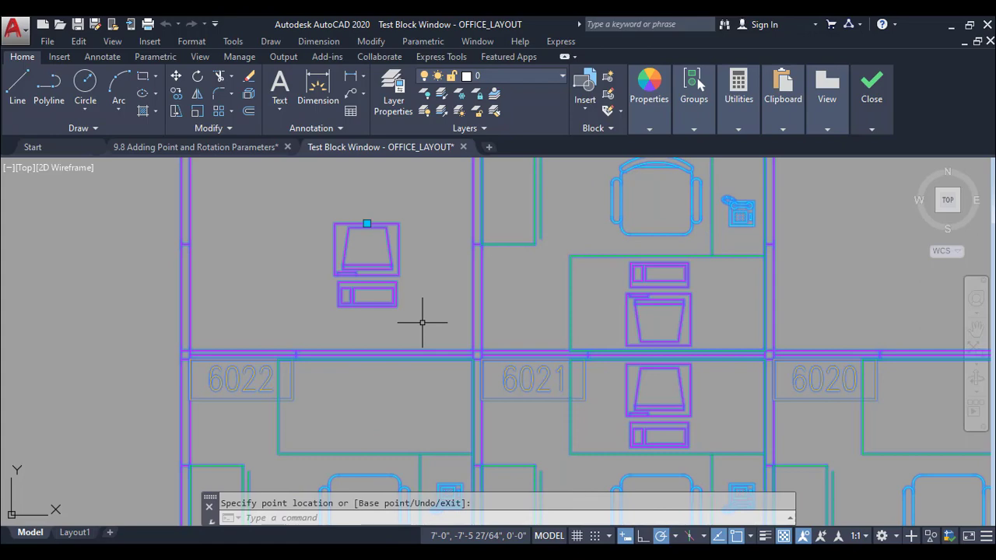
{"action": "key", "text": "ctrl+z"}
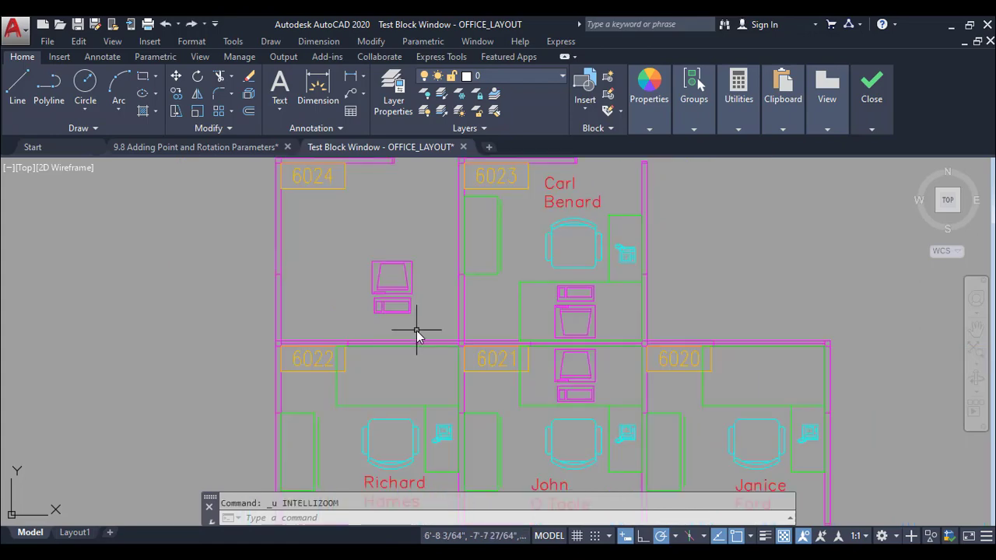
{"action": "key", "text": "ctrl+z"}
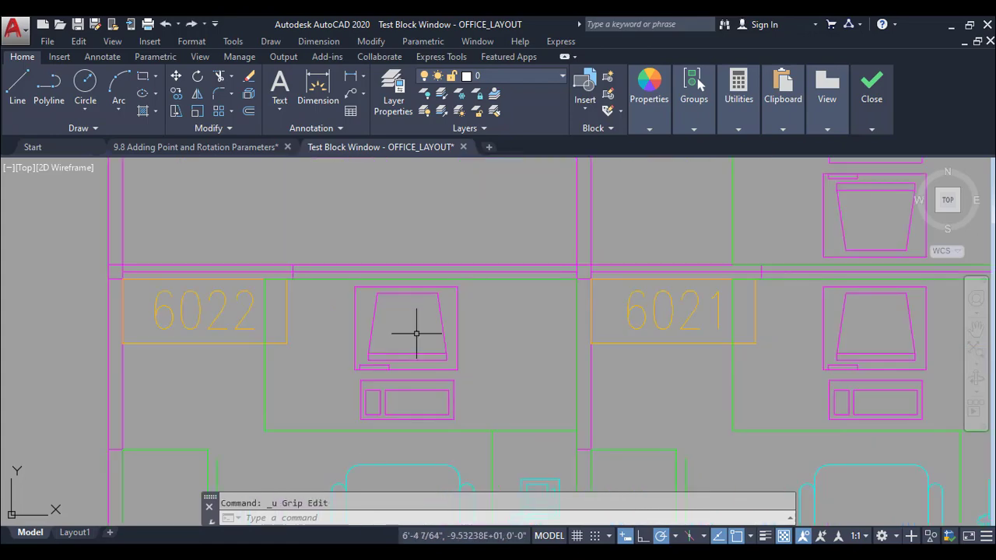
{"action": "mouse_move", "coordinate": [871, 94]}
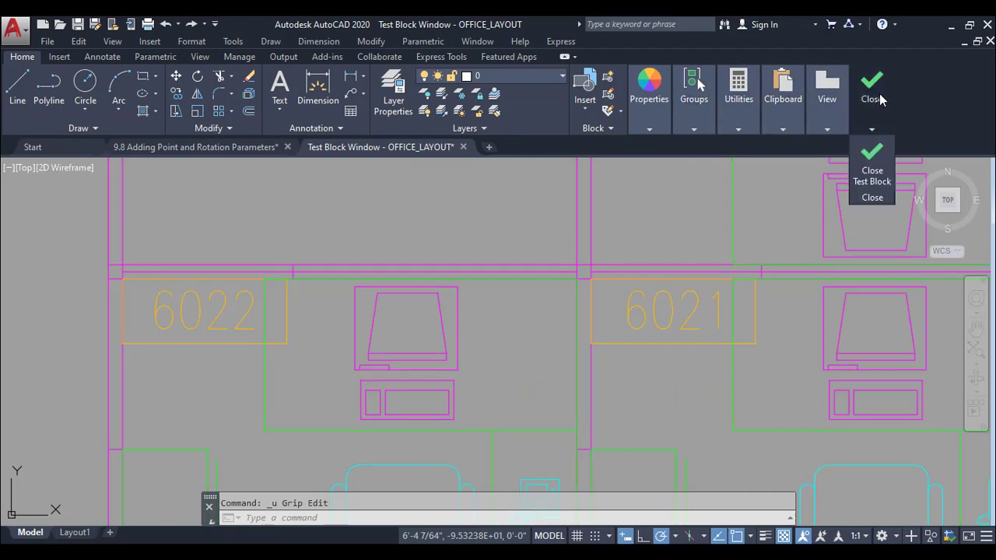
{"action": "left_click", "coordinate": [872, 175]}
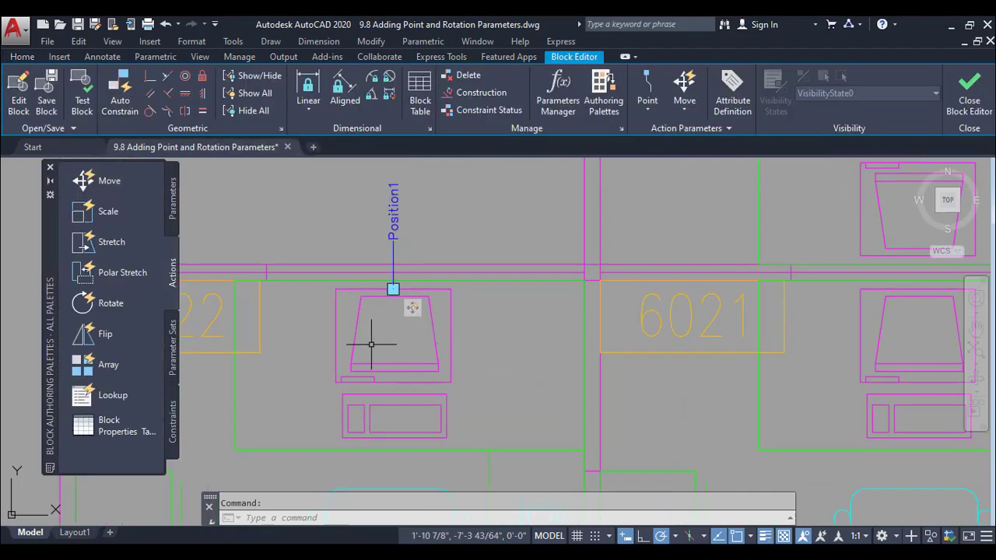
Add a Rotation parameter based at the keyboard's bottom midpoint, default angle, labelled Angle1.
{"action": "left_click", "coordinate": [172, 193]}
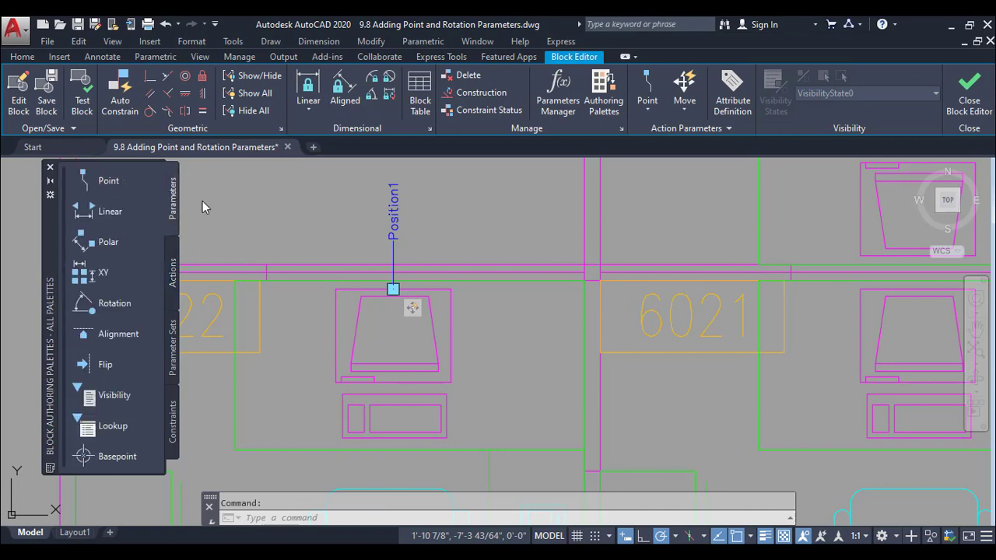
{"action": "left_click", "coordinate": [117, 311]}
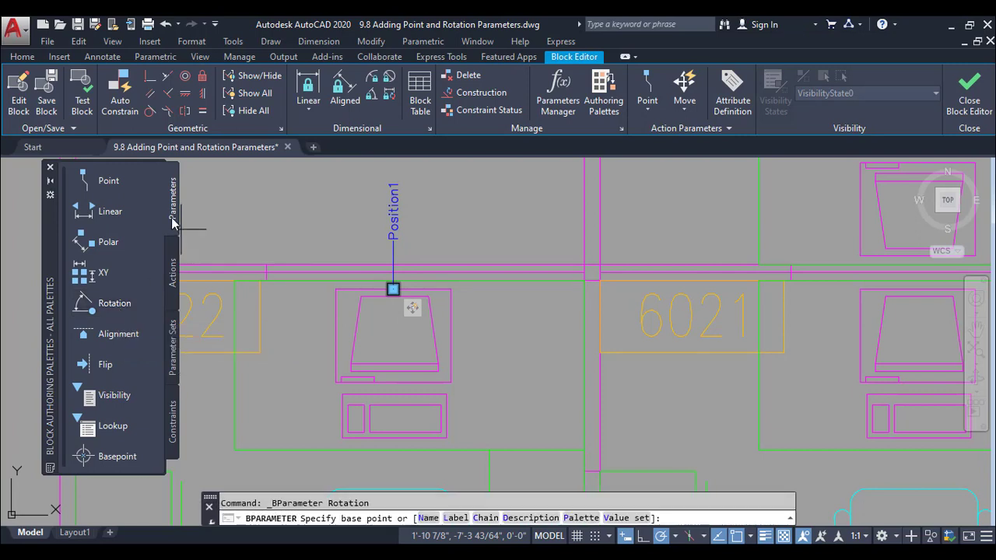
{"action": "left_click", "coordinate": [394, 438]}
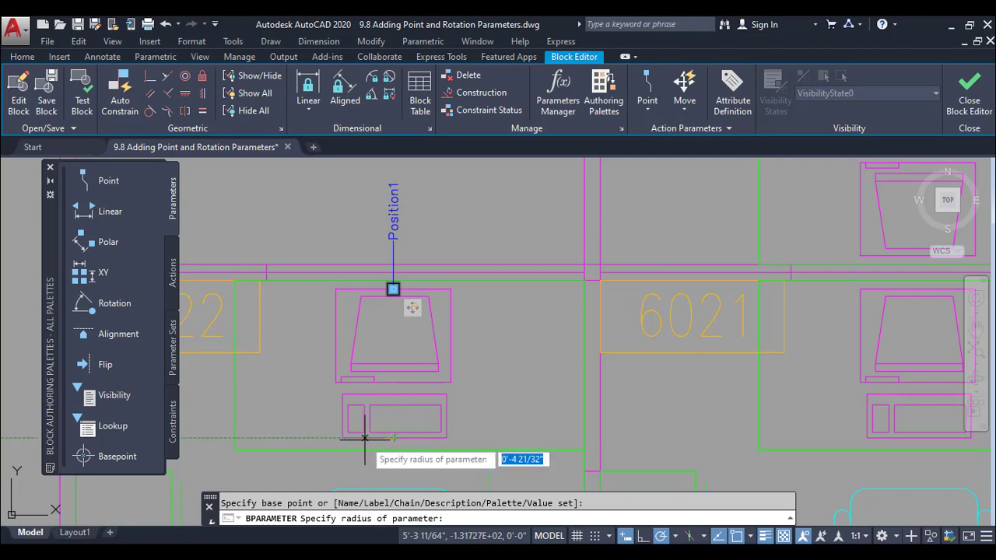
{"action": "left_click", "coordinate": [326, 438]}
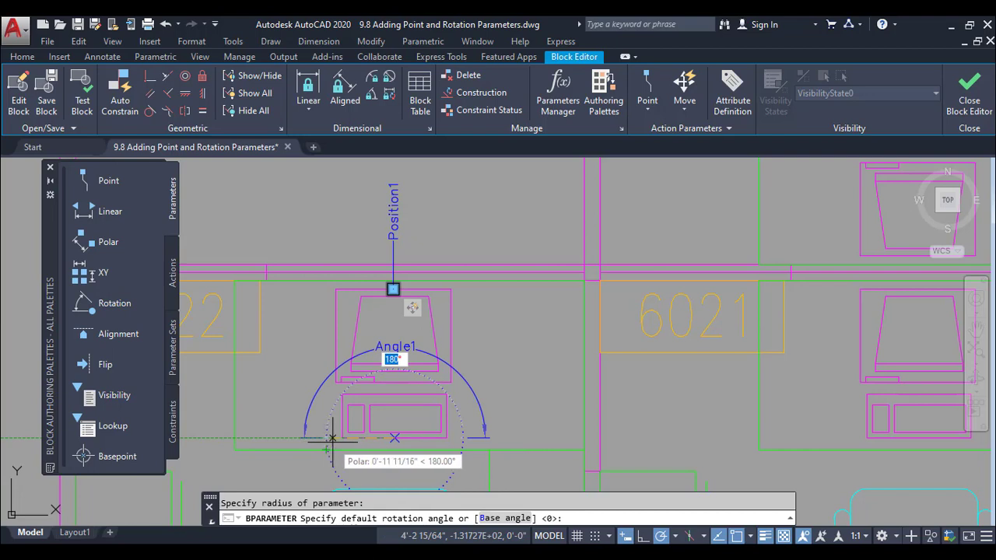
{"action": "left_click", "coordinate": [323, 449]}
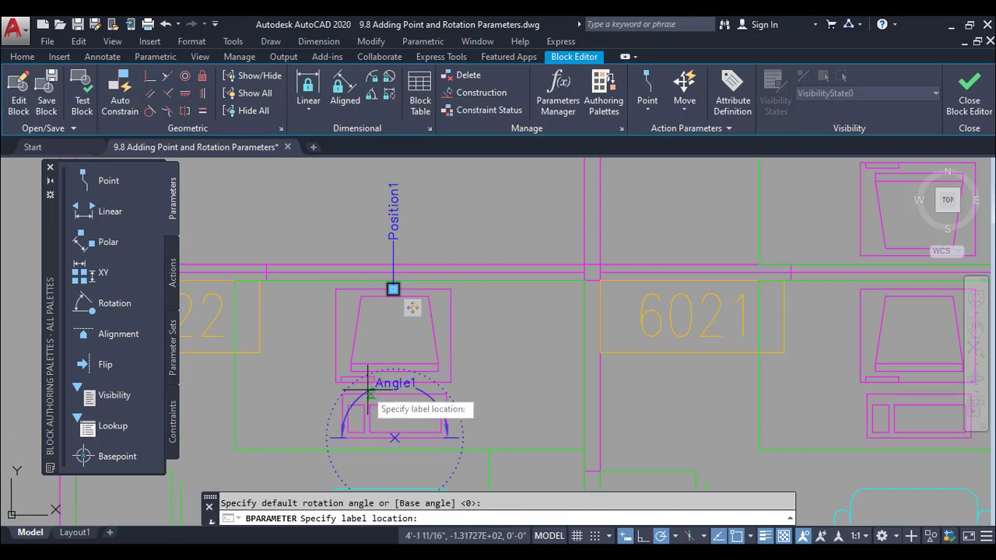
{"action": "left_click", "coordinate": [319, 406]}
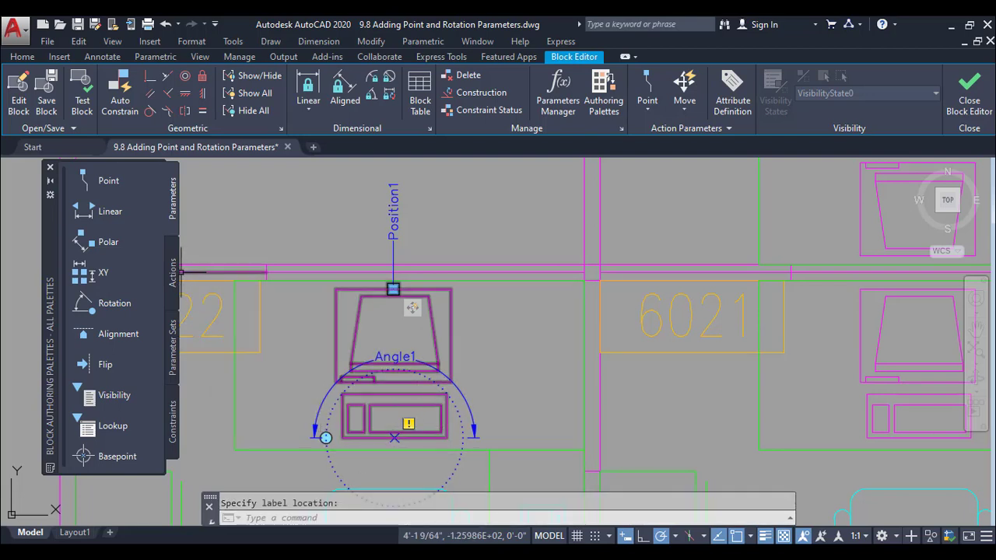
{"action": "left_click", "coordinate": [174, 276]}
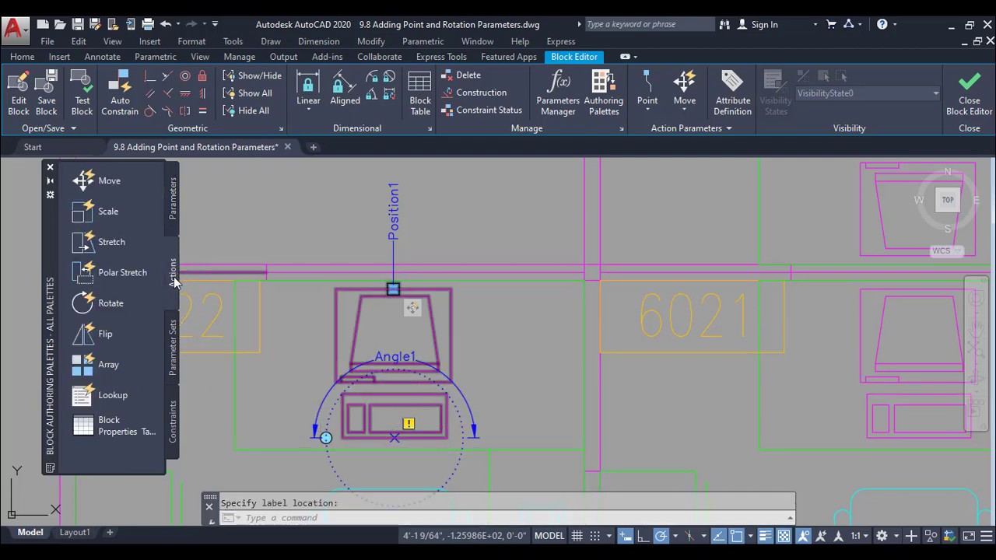
Create a Rotate action on Angle1 that turns the monitor and keyboard geometry.
{"action": "left_click", "coordinate": [109, 304]}
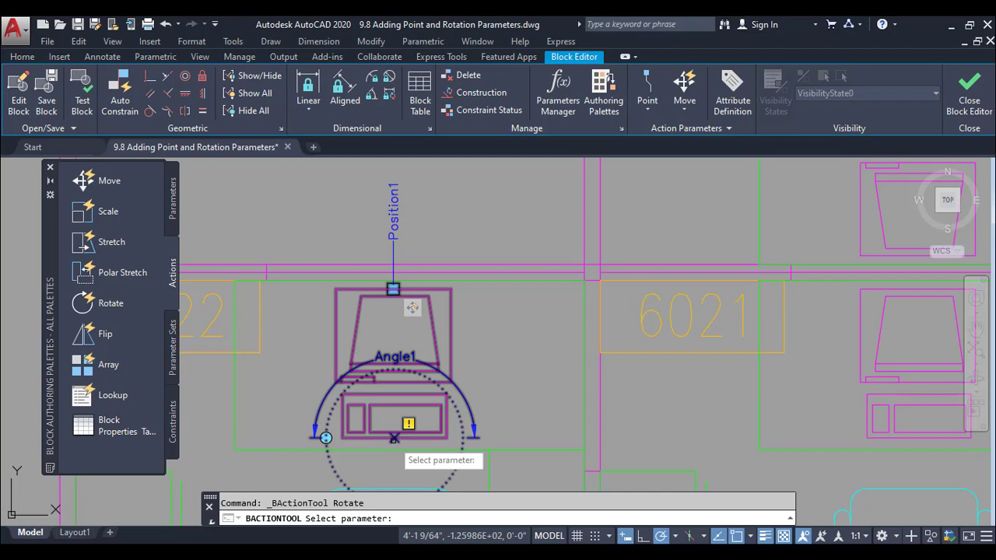
{"action": "left_click", "coordinate": [394, 438]}
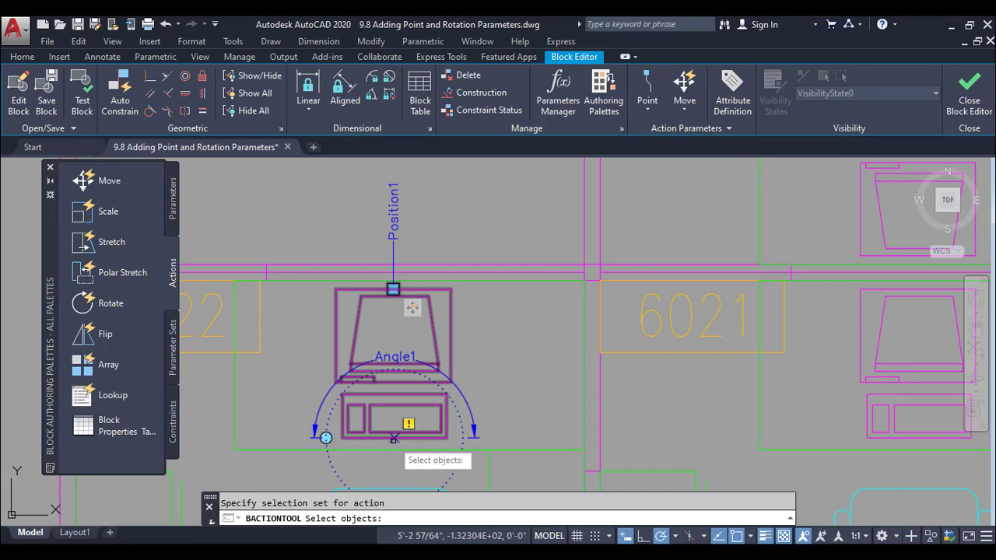
{"action": "mouse_move", "coordinate": [515, 441]}
{"action": "left_mouse_down"}
{"action": "mouse_move", "coordinate": [336, 431]}
{"action": "mouse_move", "coordinate": [312, 401]}
{"action": "mouse_move", "coordinate": [310, 364]}
{"action": "mouse_move", "coordinate": [349, 345]}
{"action": "mouse_move", "coordinate": [469, 336]}
{"action": "left_mouse_up"}
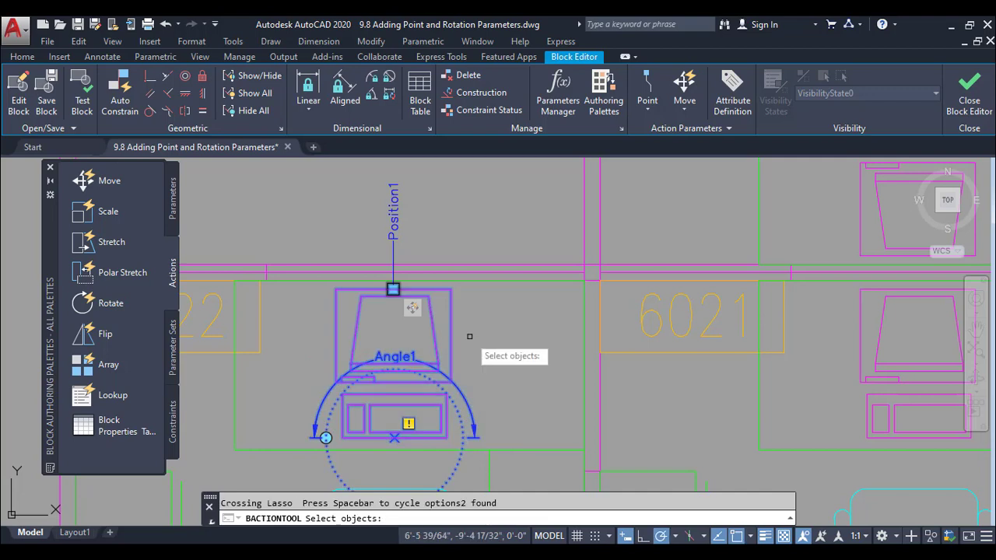
{"action": "key", "text": "Return"}
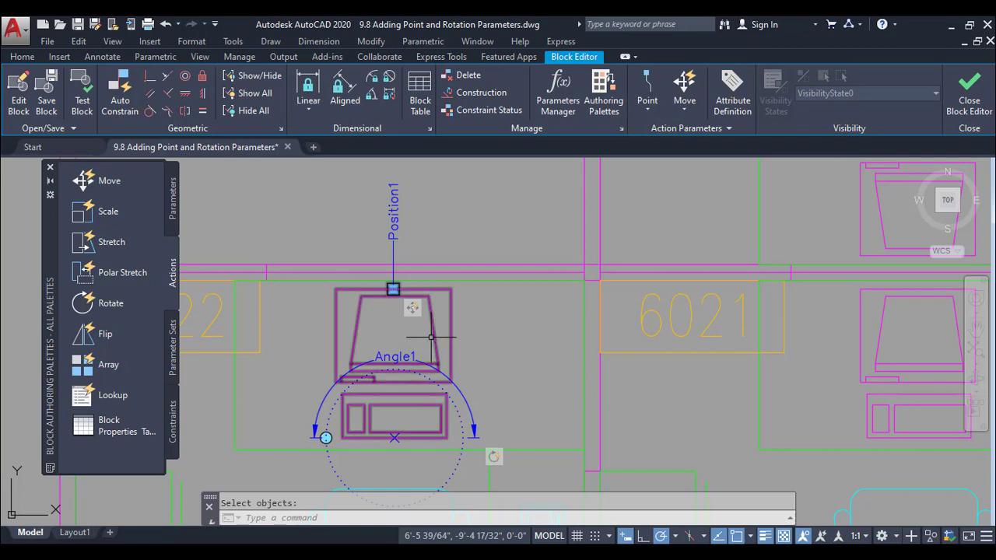
In Test Block, move the workstation at desk 6022 upward, rotate it, then undo.
{"action": "left_click", "coordinate": [82, 92]}
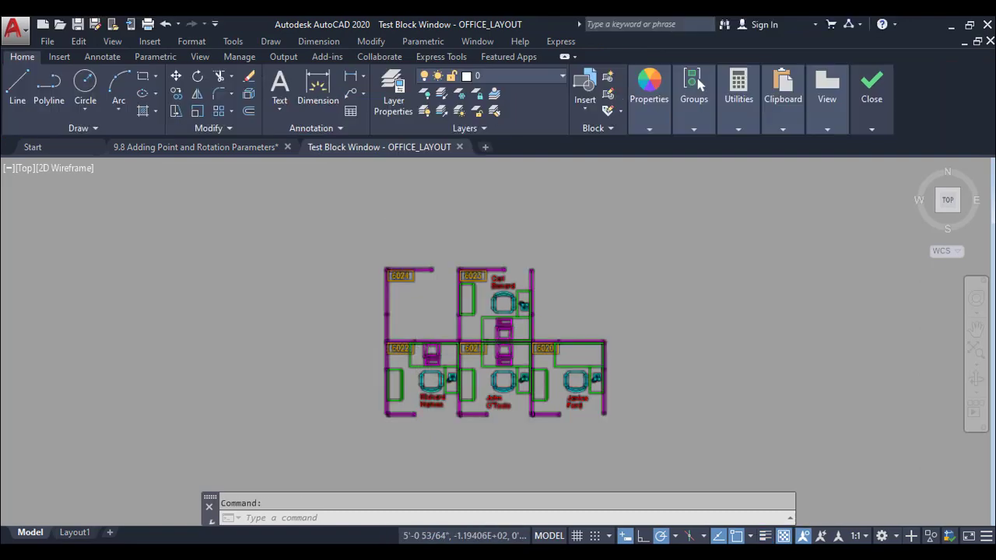
{"action": "scroll", "coordinate": [440, 346], "scroll_direction": "up", "scroll_amount": 6}
{"action": "left_click", "coordinate": [420, 354]}
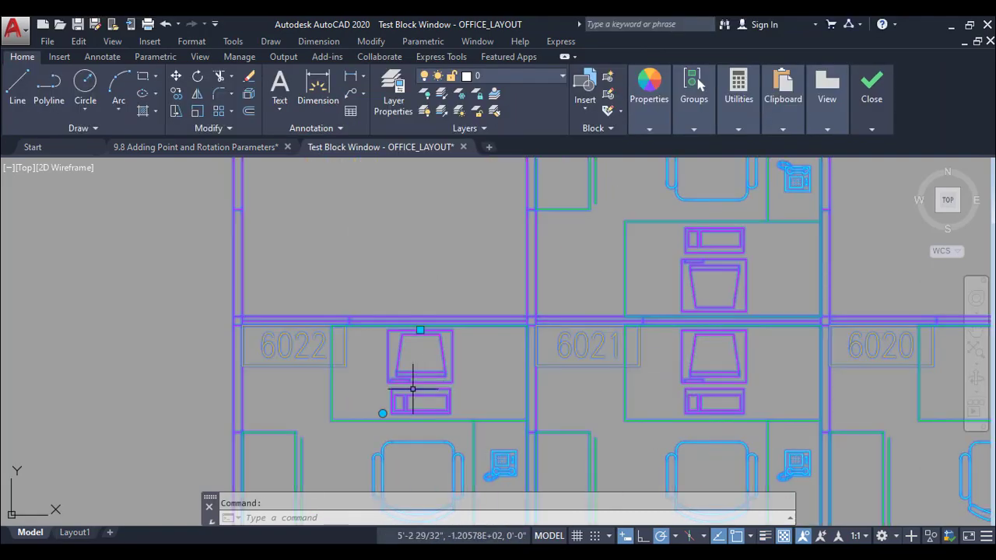
{"action": "scroll", "coordinate": [412, 373], "scroll_direction": "up", "scroll_amount": 2}
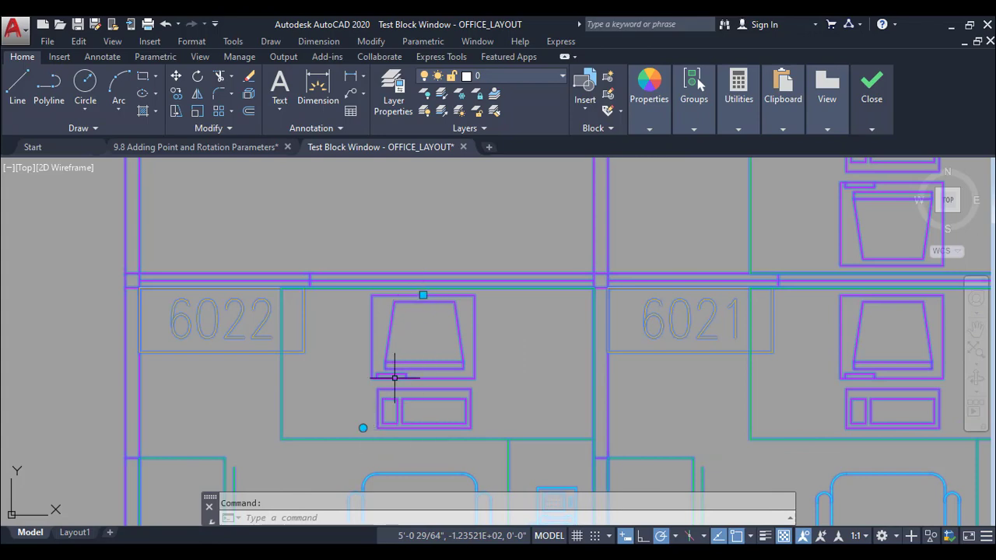
{"action": "scroll", "coordinate": [381, 365], "scroll_direction": "down", "scroll_amount": 2}
{"action": "middle_click_drag", "start_coordinate": [382, 354], "coordinate": [391, 409]}
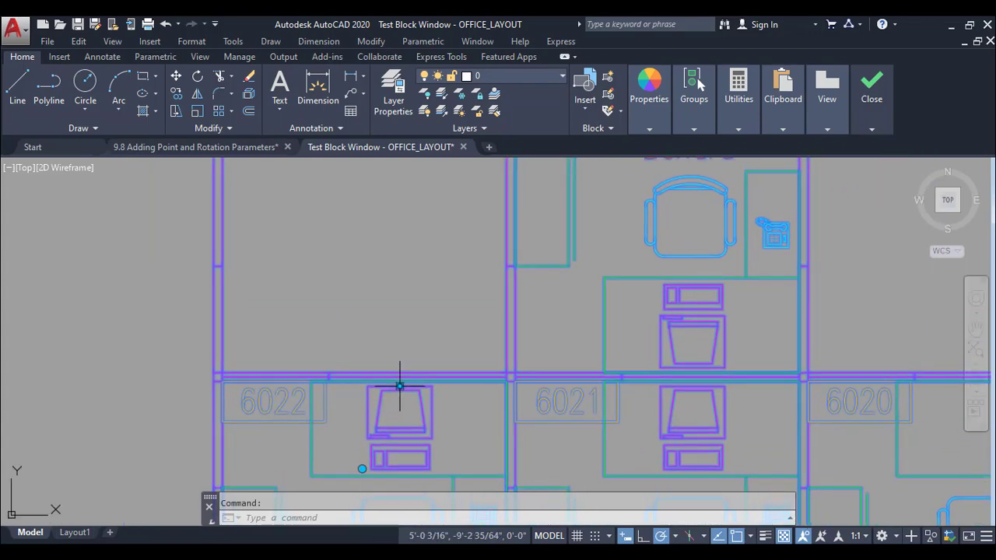
{"action": "left_click", "coordinate": [399, 386]}
{"action": "left_click", "coordinate": [399, 260]}
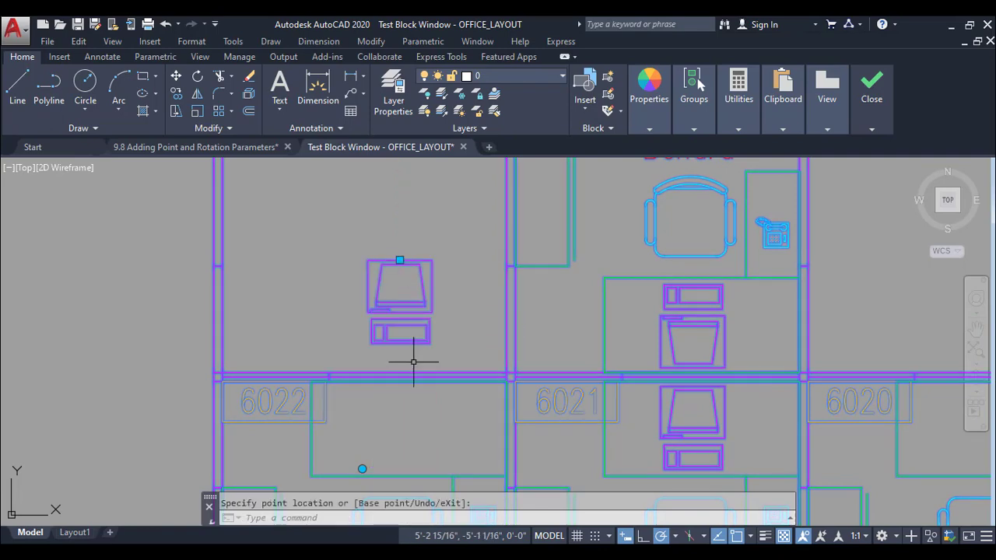
{"action": "left_click", "coordinate": [362, 468]}
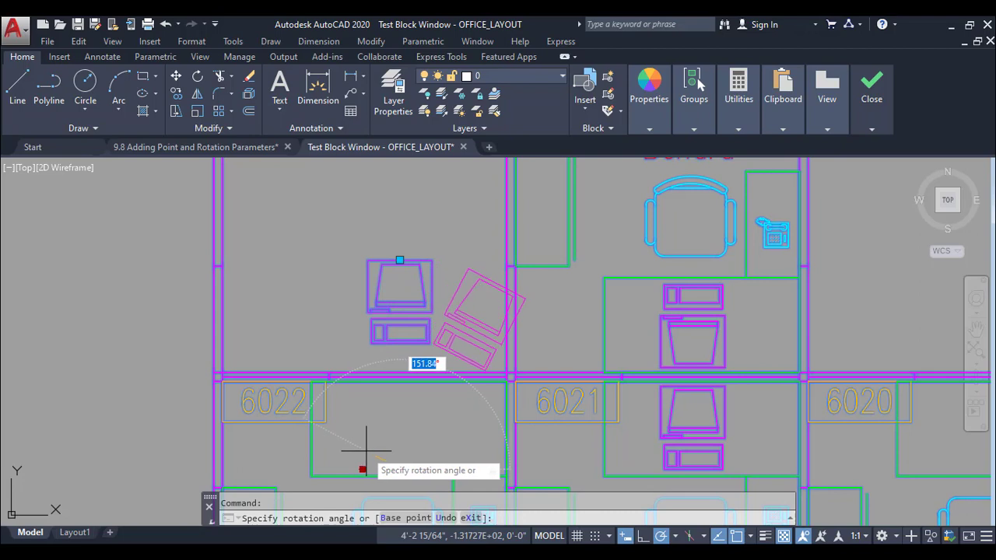
{"action": "left_click", "coordinate": [335, 416]}
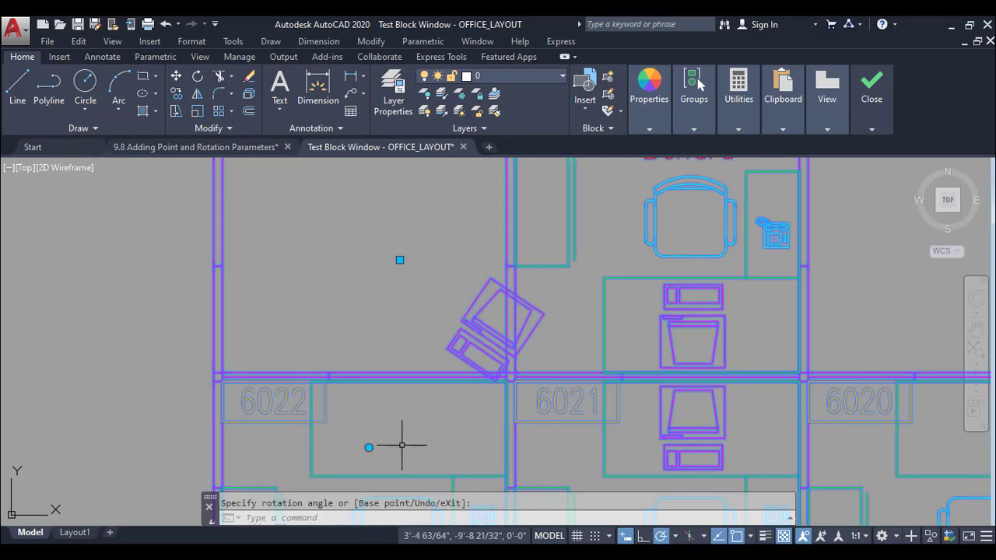
{"action": "key", "text": "ctrl+z"}
{"action": "key", "text": "ctrl+z"}
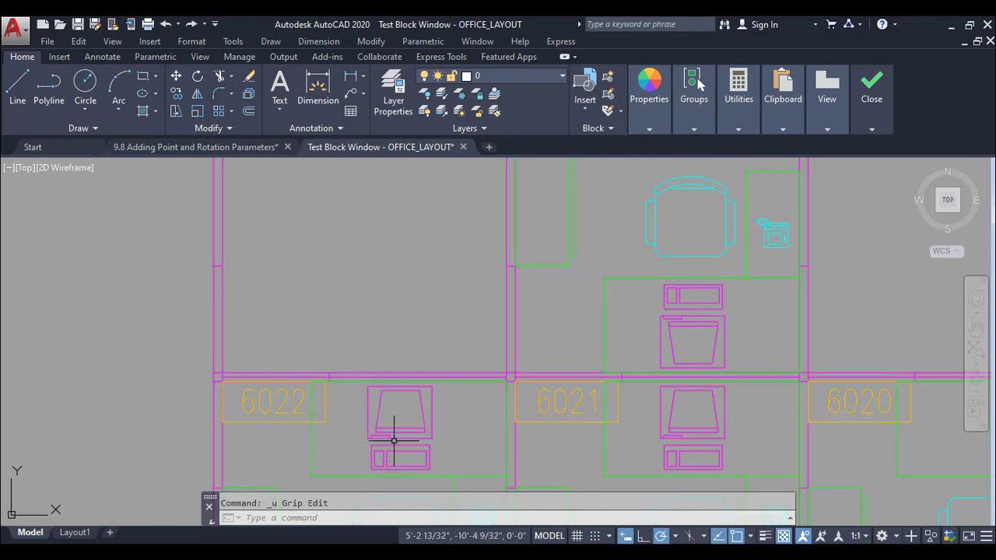
Rotate the block about 45° and move it up, undo the move, then bring up the close option.
{"action": "left_click", "coordinate": [394, 440]}
{"action": "left_click", "coordinate": [363, 469]}
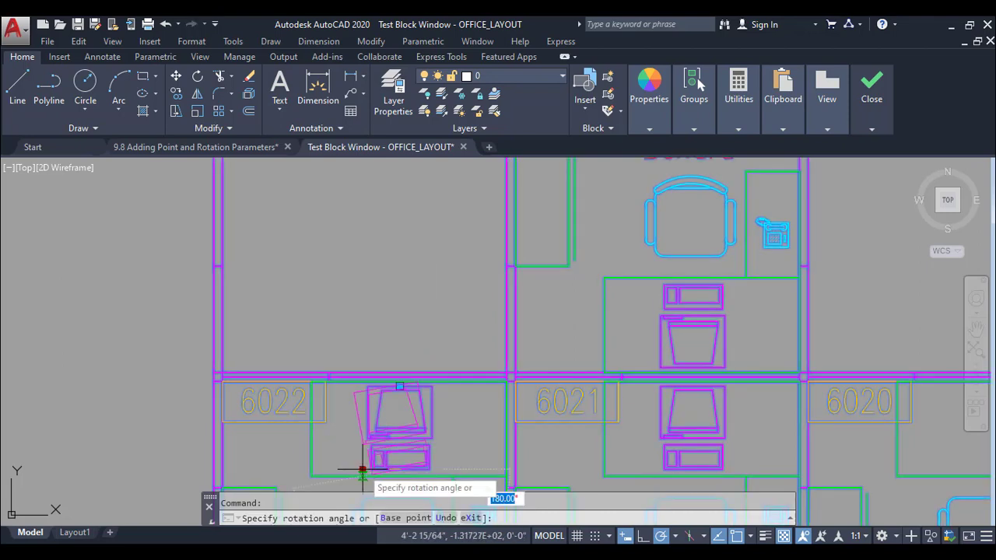
{"action": "left_click", "coordinate": [362, 467]}
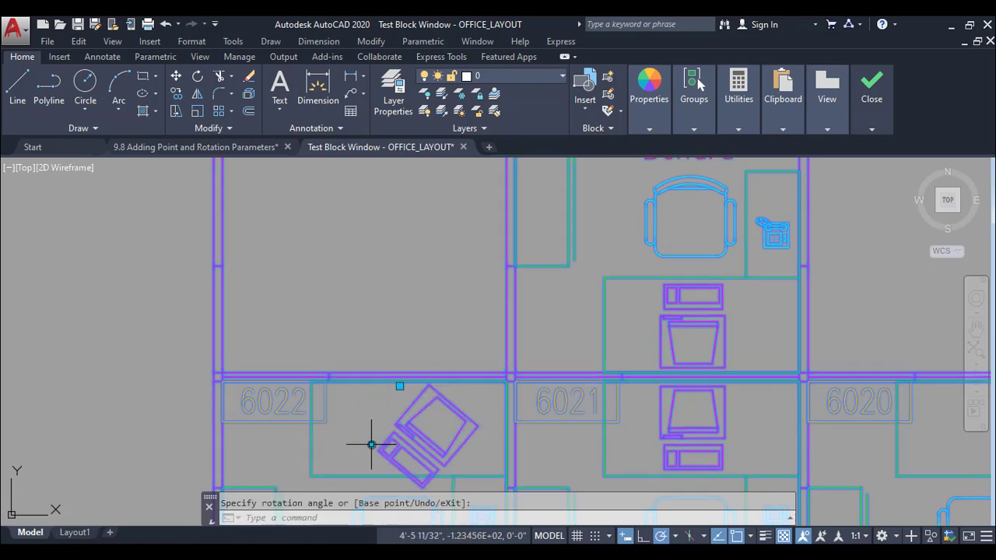
{"action": "left_click", "coordinate": [399, 386]}
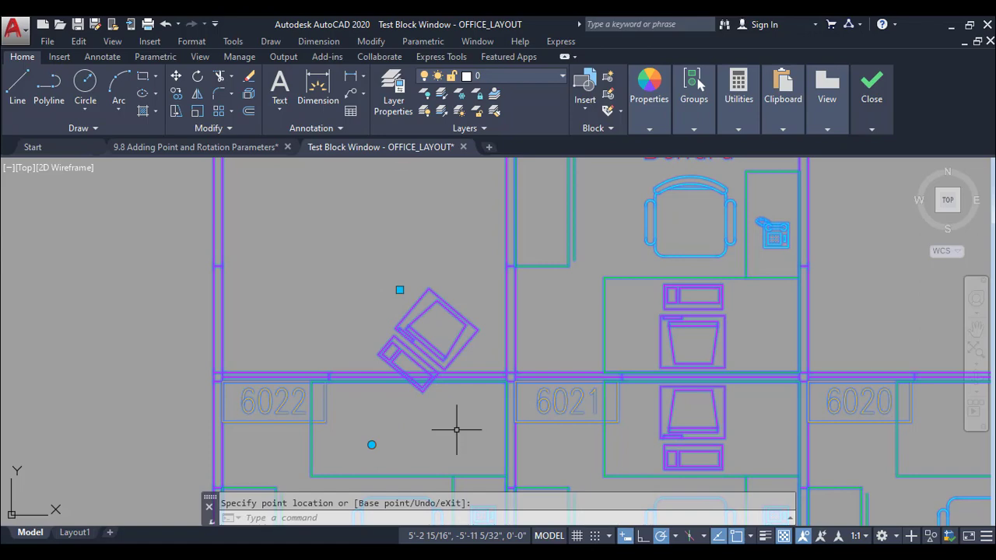
{"action": "key", "text": "ctrl+z"}
{"action": "key", "text": "ctrl+z"}
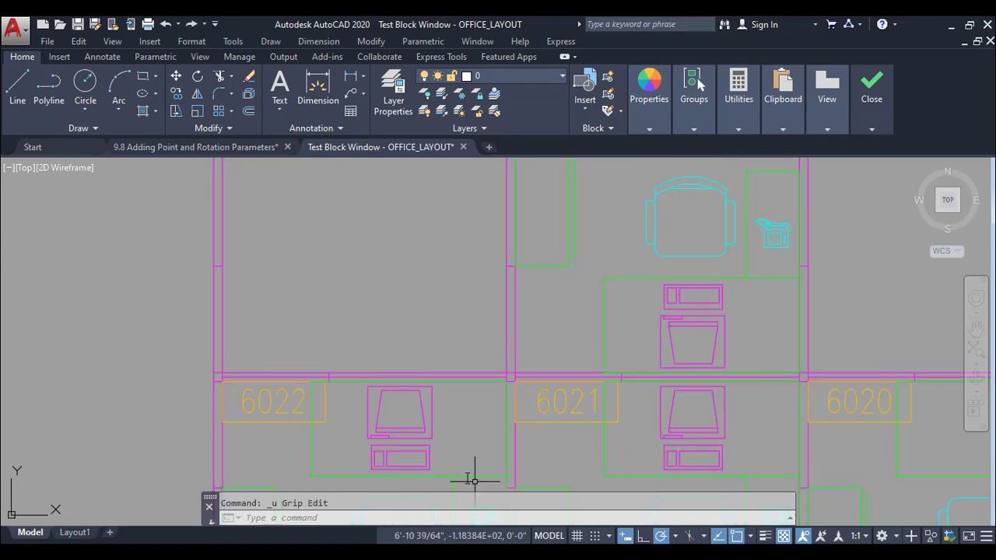
{"action": "left_click", "coordinate": [871, 129]}
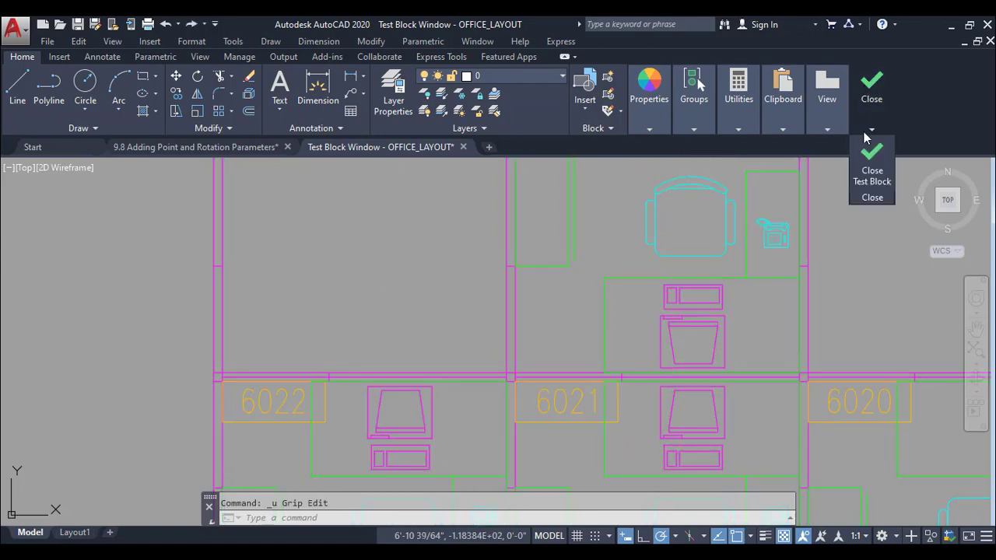
Close Test Block and modify the Move action's selection set to include the Angle1 parameter.
{"action": "left_click", "coordinate": [870, 173]}
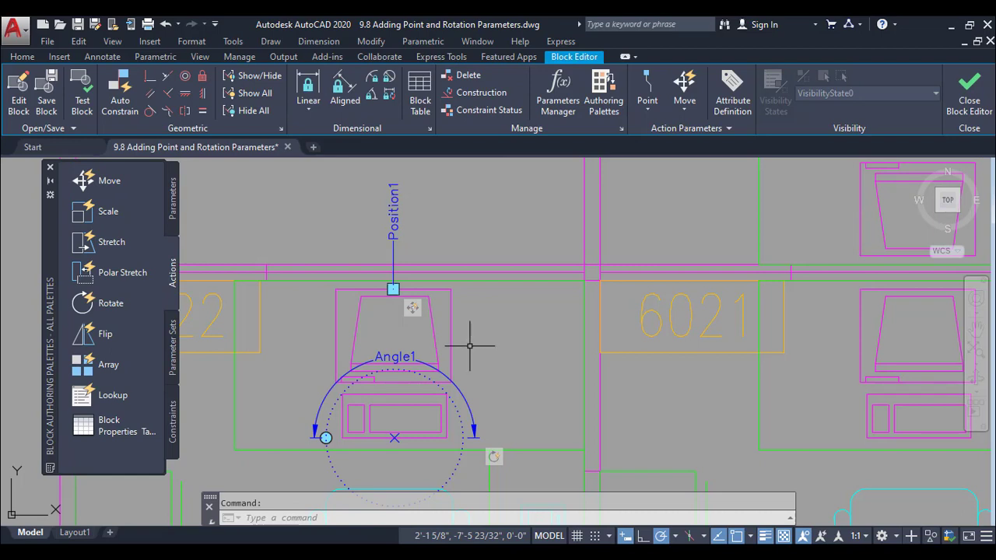
{"action": "right_click", "coordinate": [413, 309]}
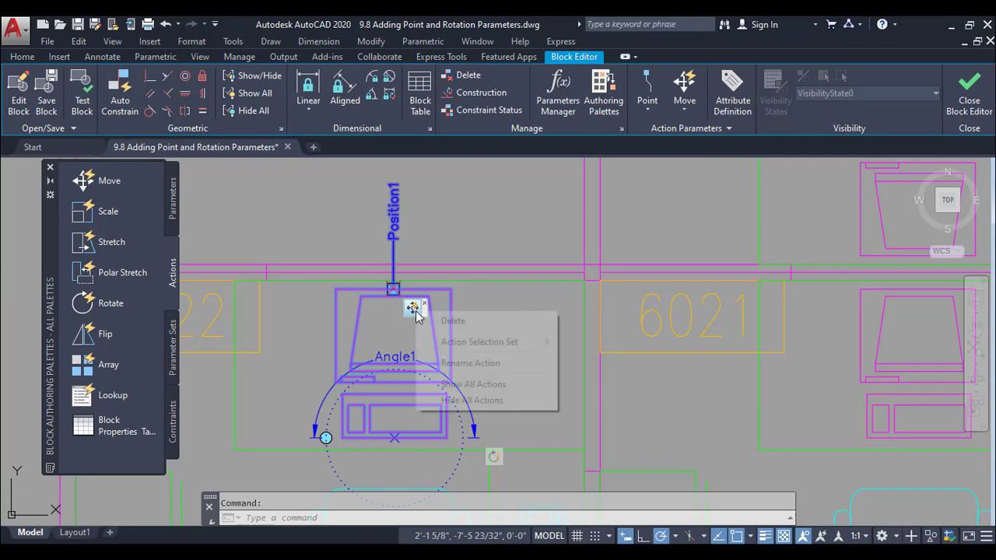
{"action": "mouse_move", "coordinate": [416, 342]}
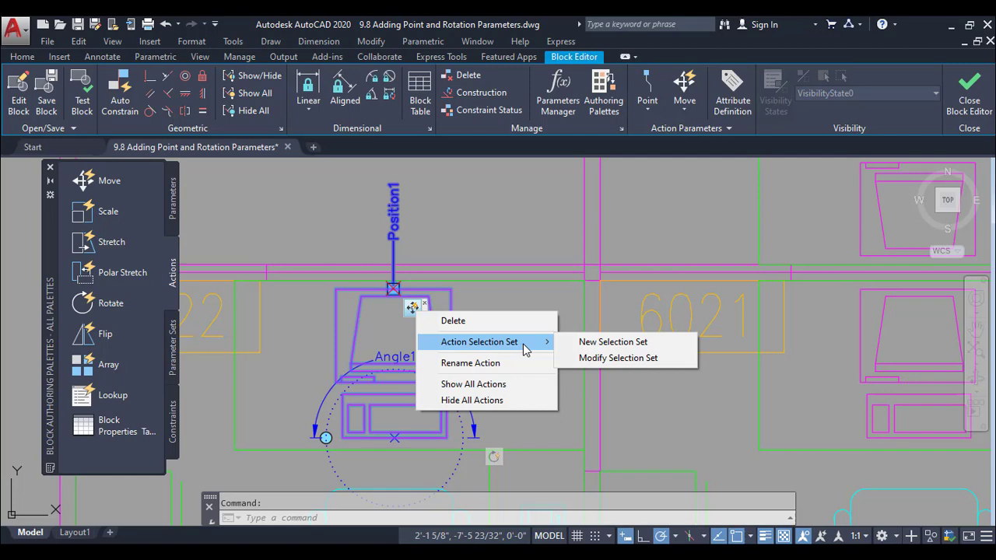
{"action": "left_click", "coordinate": [594, 358]}
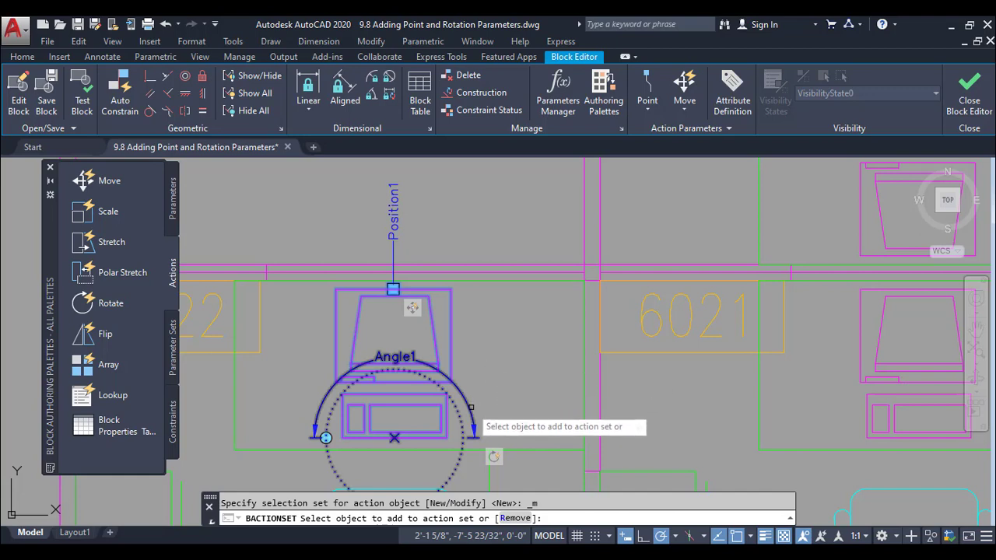
{"action": "left_click", "coordinate": [471, 407]}
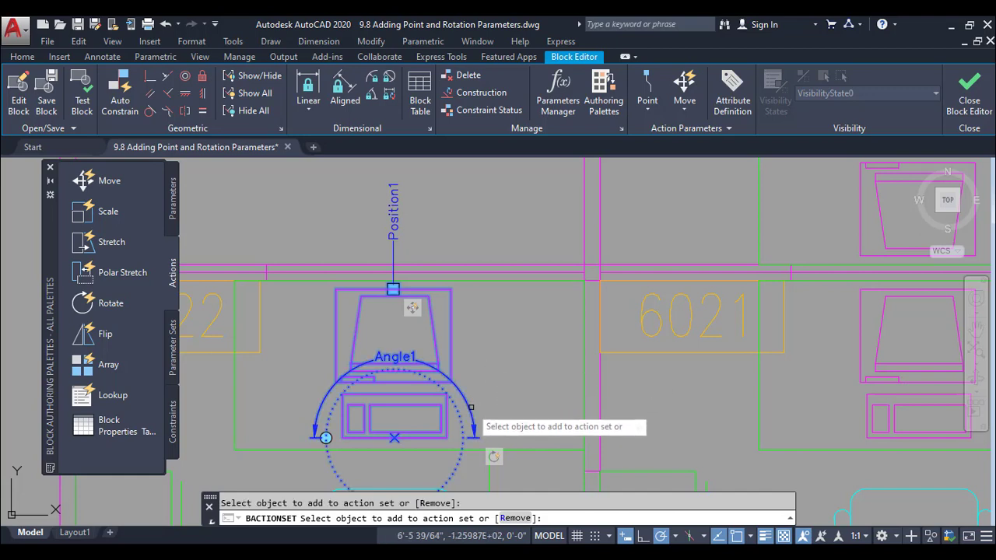
{"action": "key", "text": "Return"}
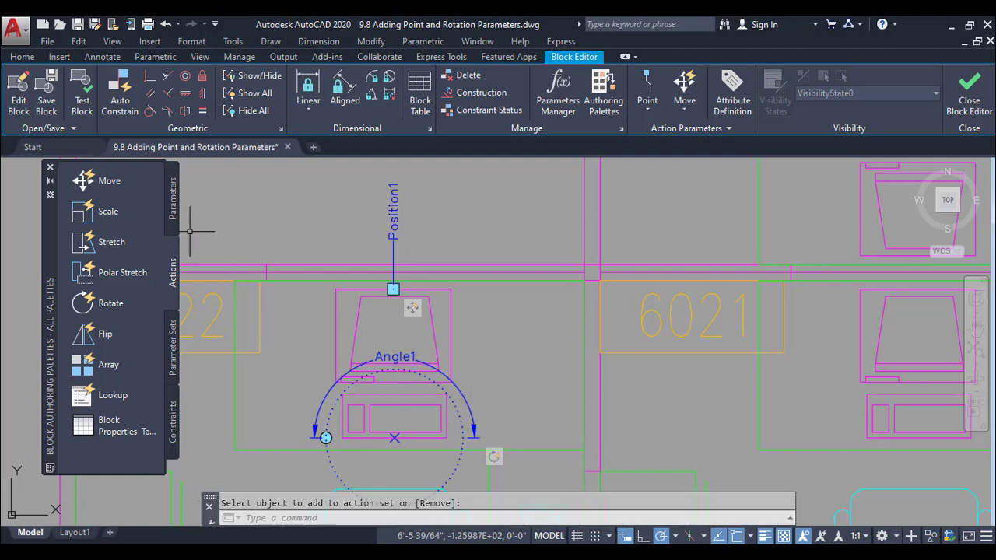
Retest the block: move the workstation above desk 6022's wall, rotate it to an angle, then deselect.
{"action": "left_click", "coordinate": [82, 94]}
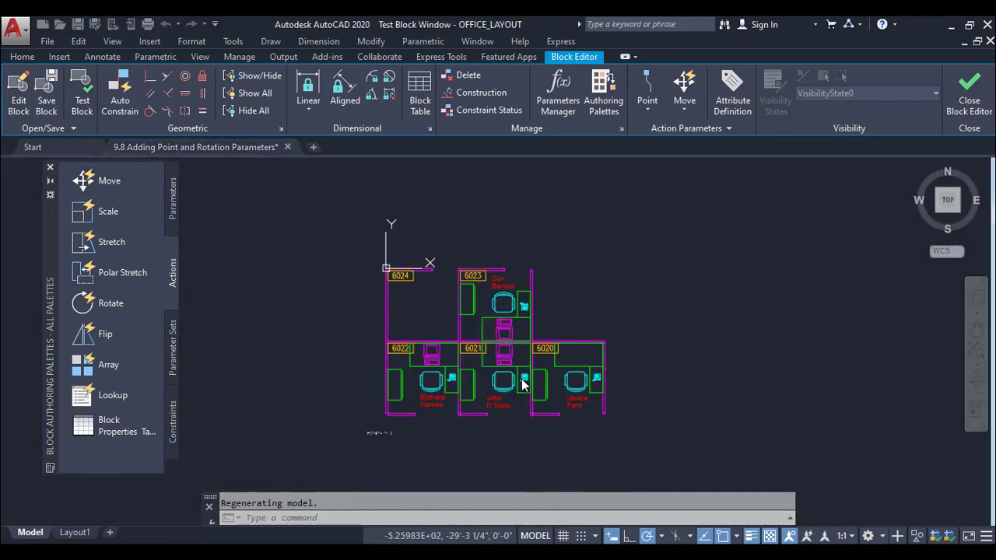
{"action": "scroll", "coordinate": [429, 350], "scroll_direction": "up", "scroll_amount": 10}
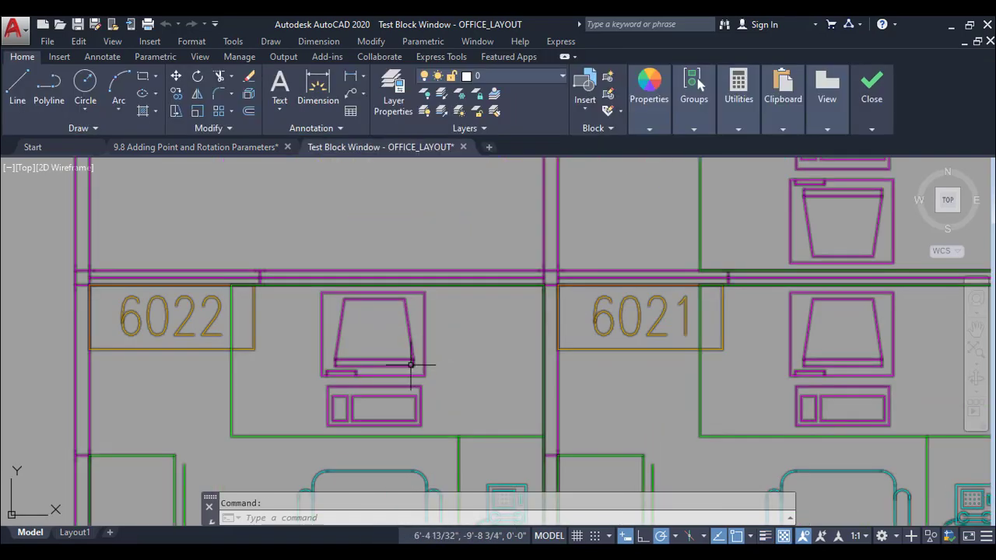
{"action": "left_click", "coordinate": [406, 372]}
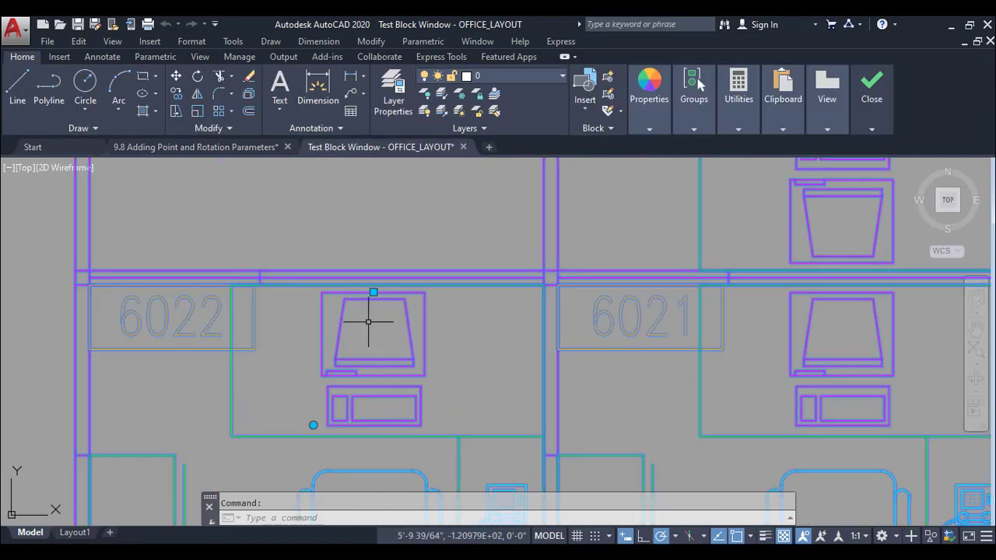
{"action": "left_click", "coordinate": [374, 292]}
{"action": "middle_click_drag", "start_coordinate": [395, 216], "coordinate": [379, 329]}
{"action": "left_click", "coordinate": [378, 221]}
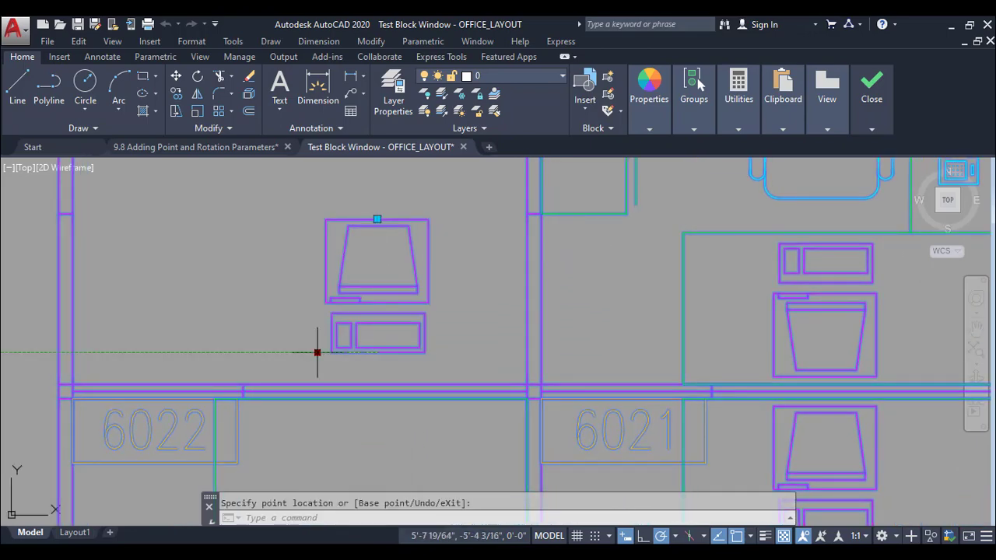
{"action": "left_click", "coordinate": [317, 353]}
{"action": "left_click", "coordinate": [306, 308]}
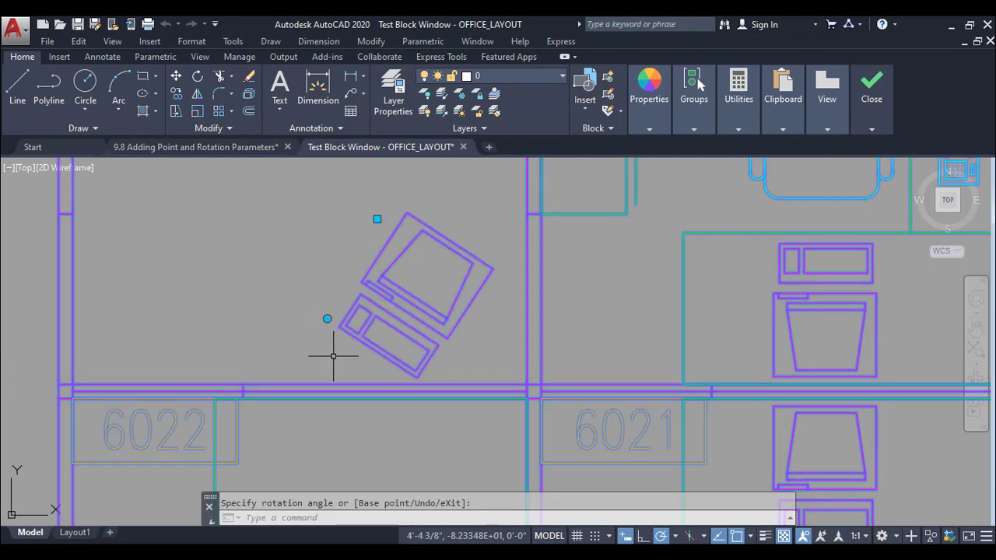
{"action": "key", "text": "Escape"}
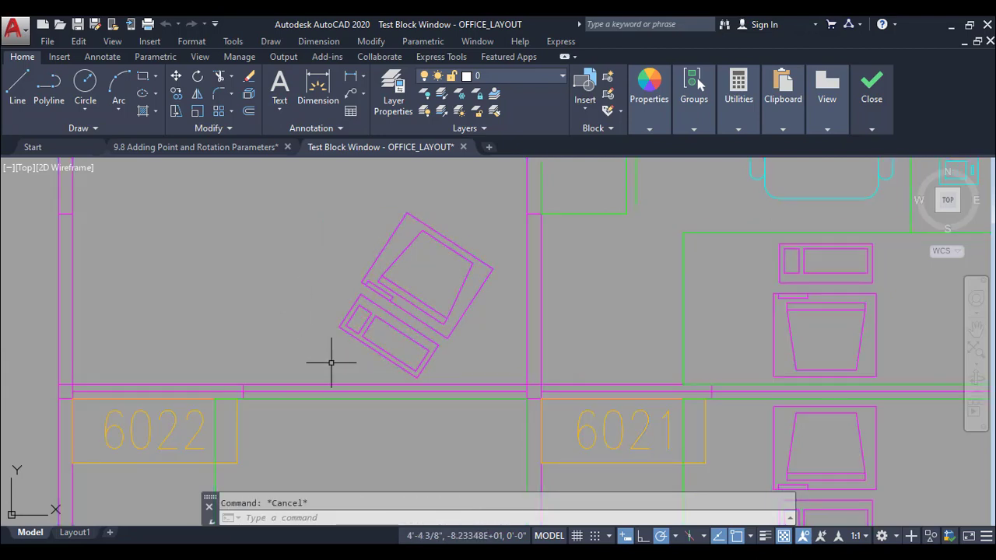